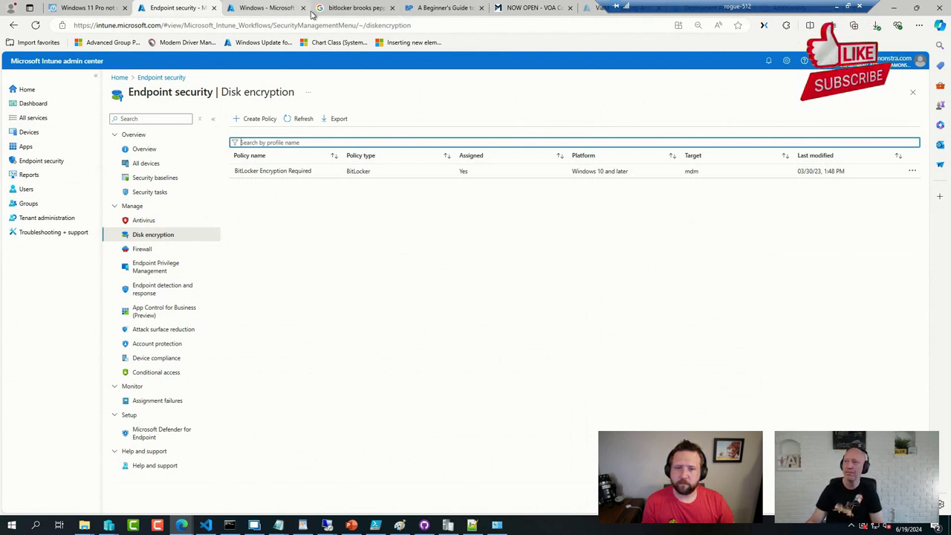
Search Google for "sccm ports firewall" and open the Microsoft Learn article on ports used for Configuration Manager connections
left_click(352, 9)
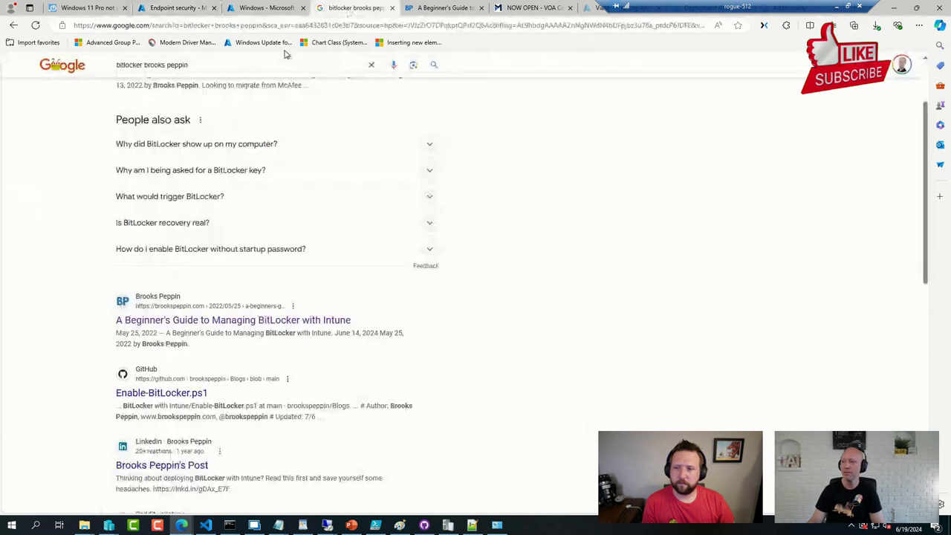
triple_click(190, 65)
type("s")
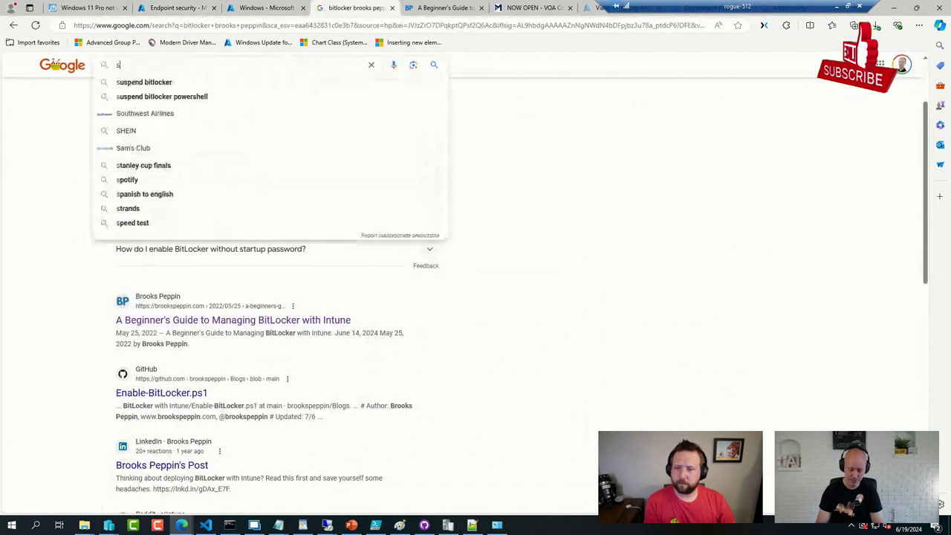
type("ccm ports ")
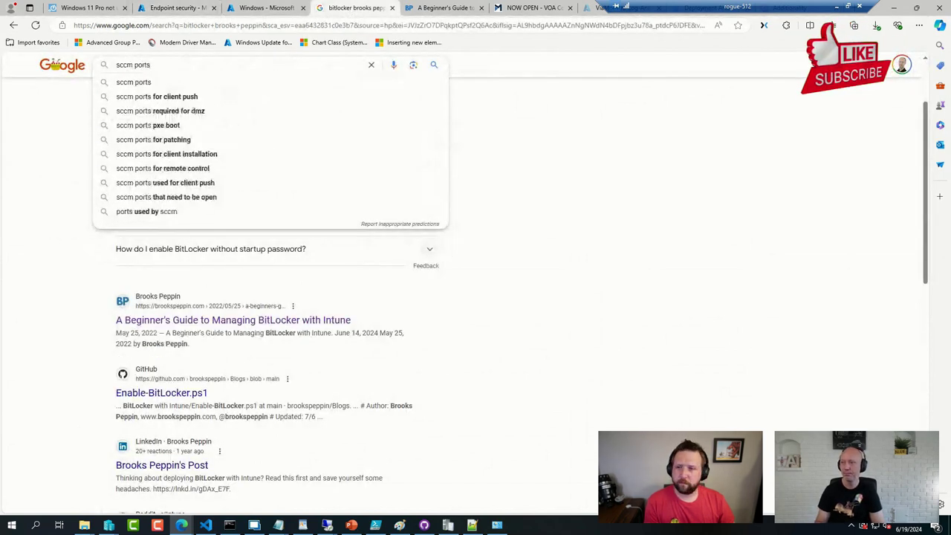
type("firewall")
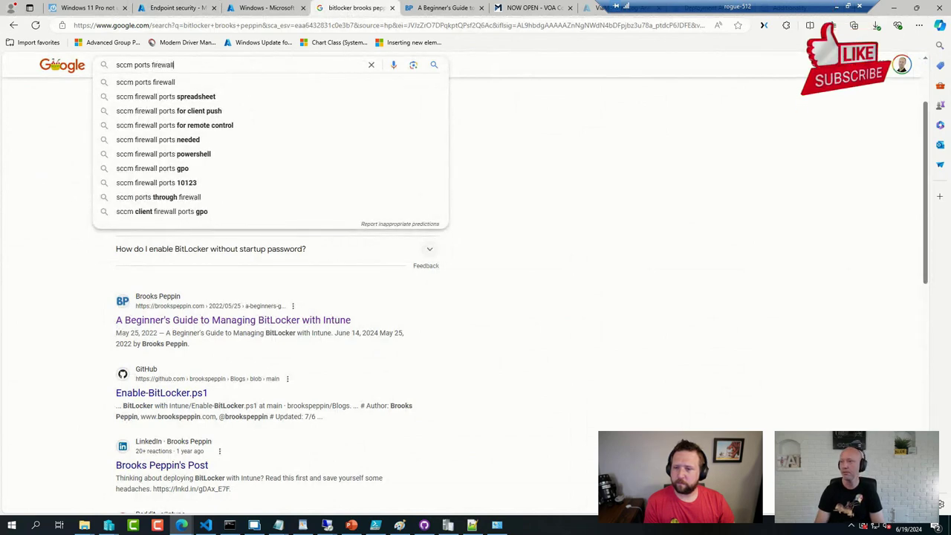
key("Return")
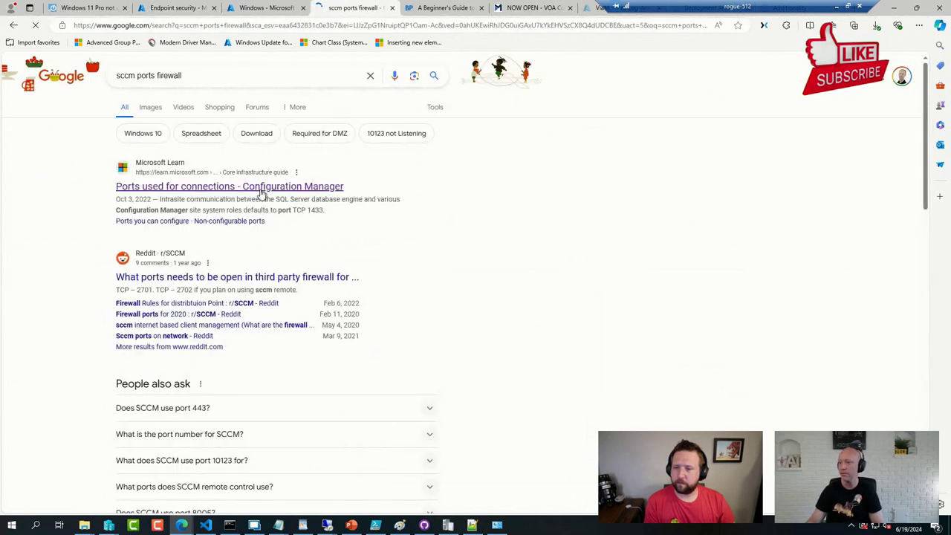
left_click(261, 189)
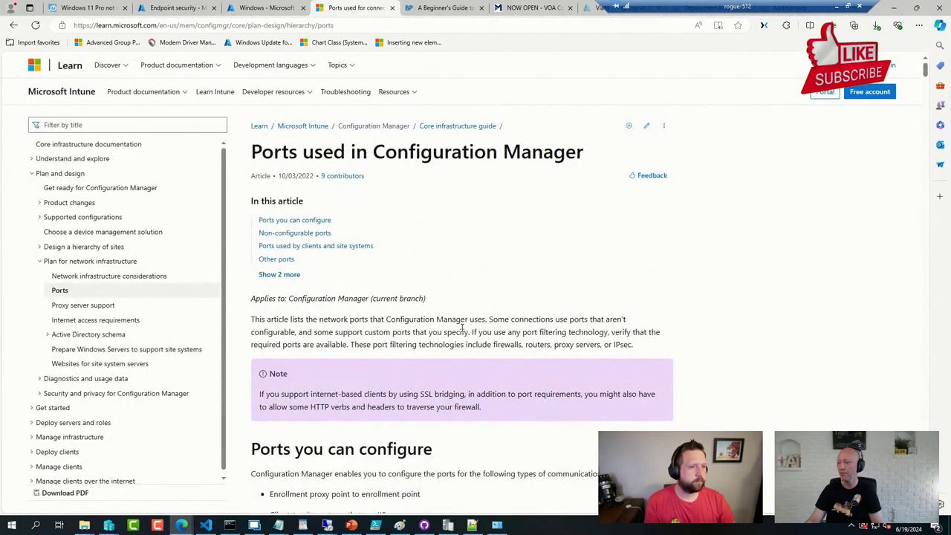
Find "console" in the ports article and go to the section on Configuration Manager console to Client connections
scroll(465, 328, "down", 3)
scroll(465, 327, "down", 3)
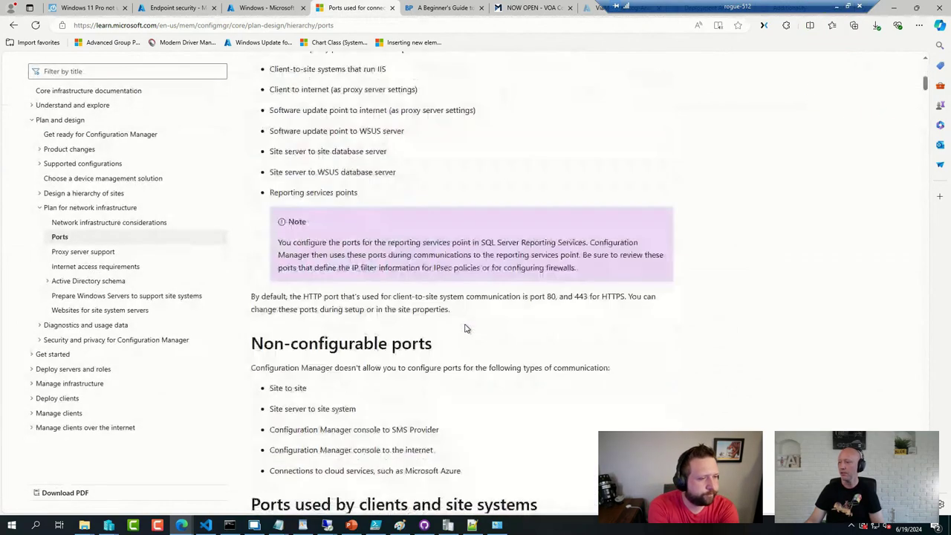
scroll(475, 325, "down", 2)
scroll(480, 325, "down", 8)
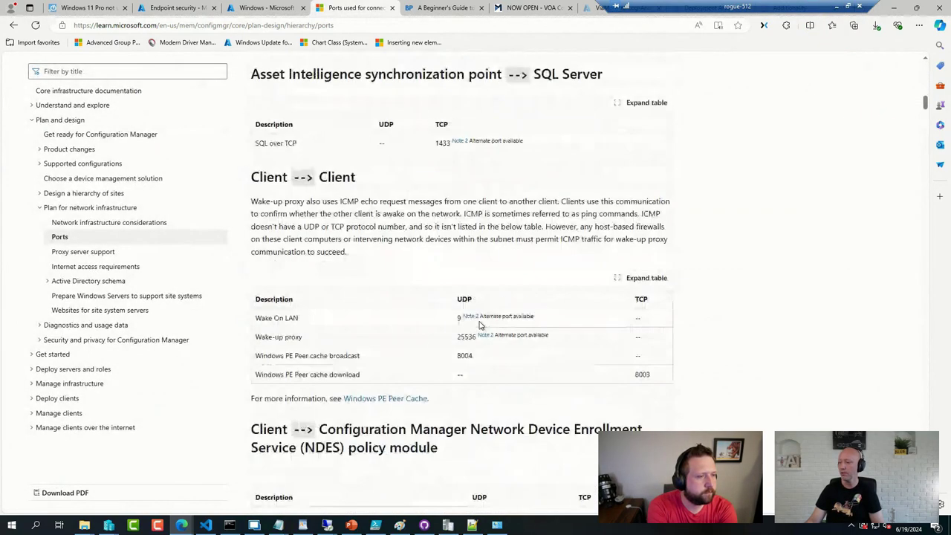
scroll(479, 325, "down", 2)
key("ctrl+f")
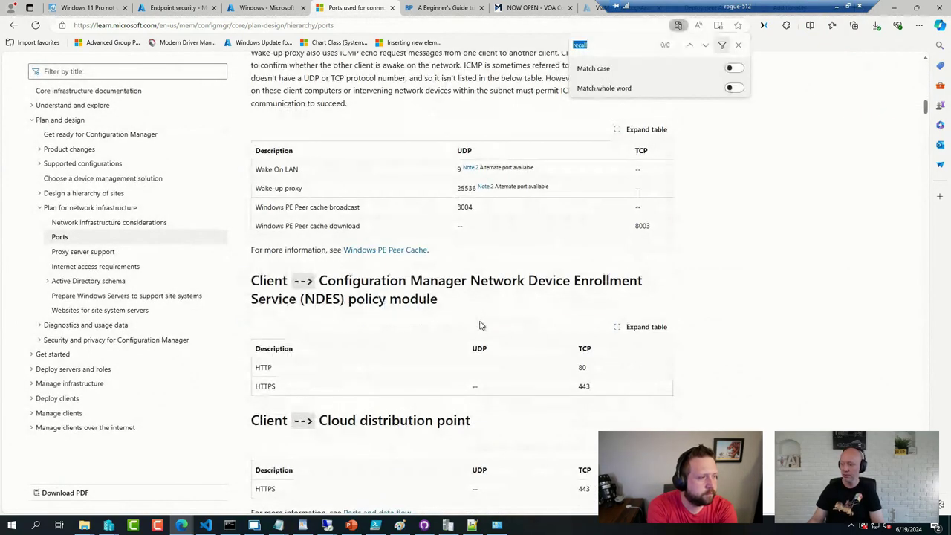
type("console")
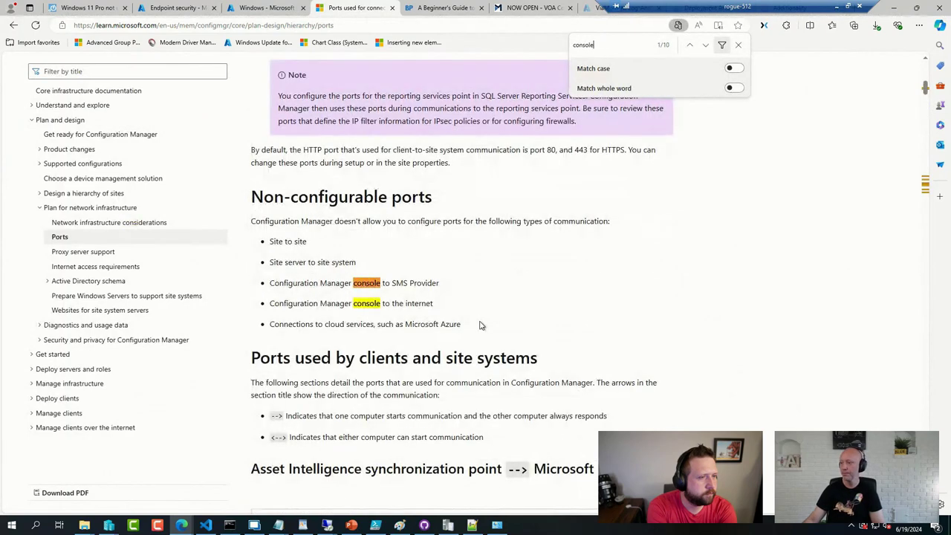
left_click(706, 44)
left_click(706, 45)
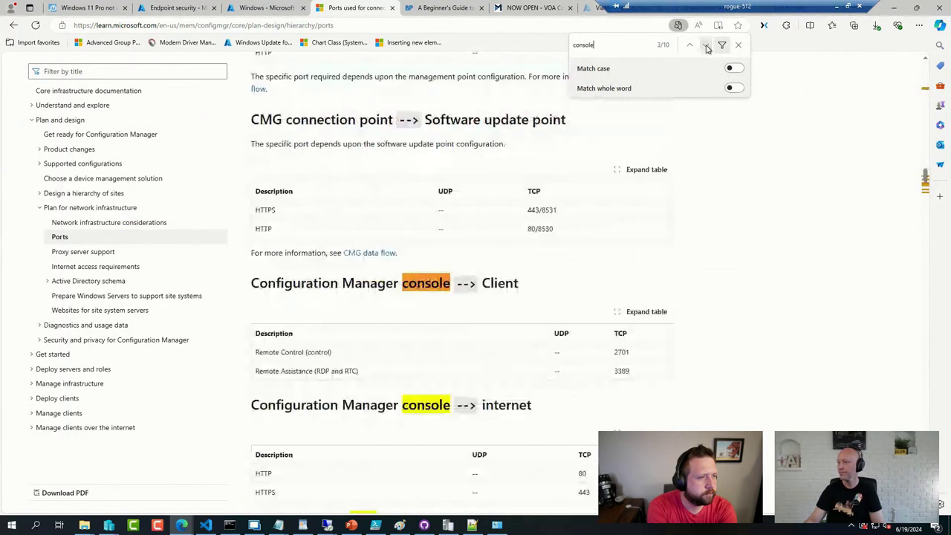
Examine the port tables for console connections to the internet, Reporting services point, Site server and SMS Provider
scroll(561, 273, "down", 2)
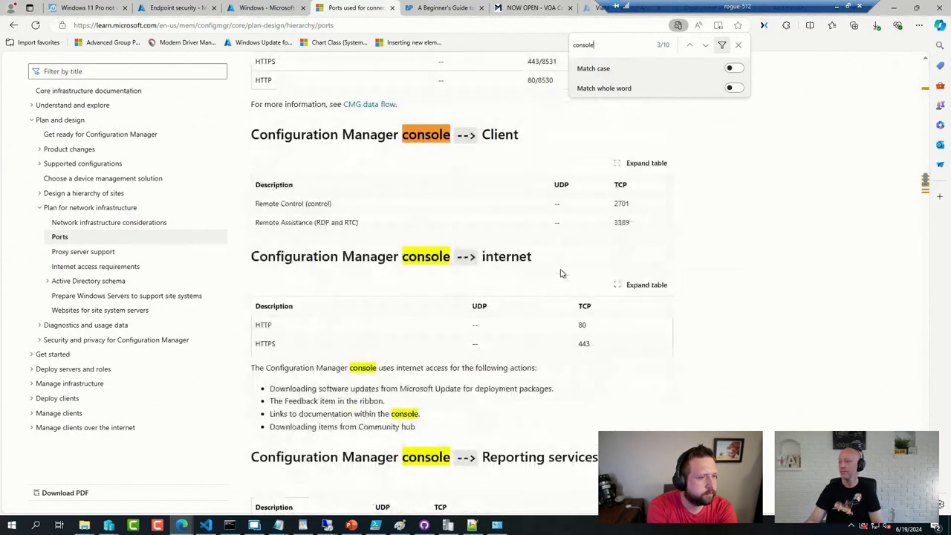
scroll(561, 273, "down", 2)
scroll(561, 273, "down", 3)
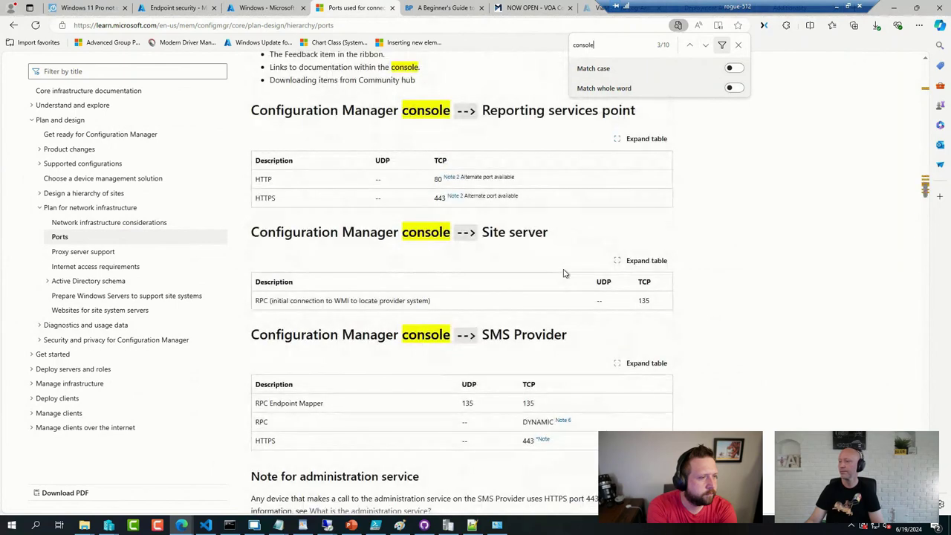
scroll(563, 274, "down", 1)
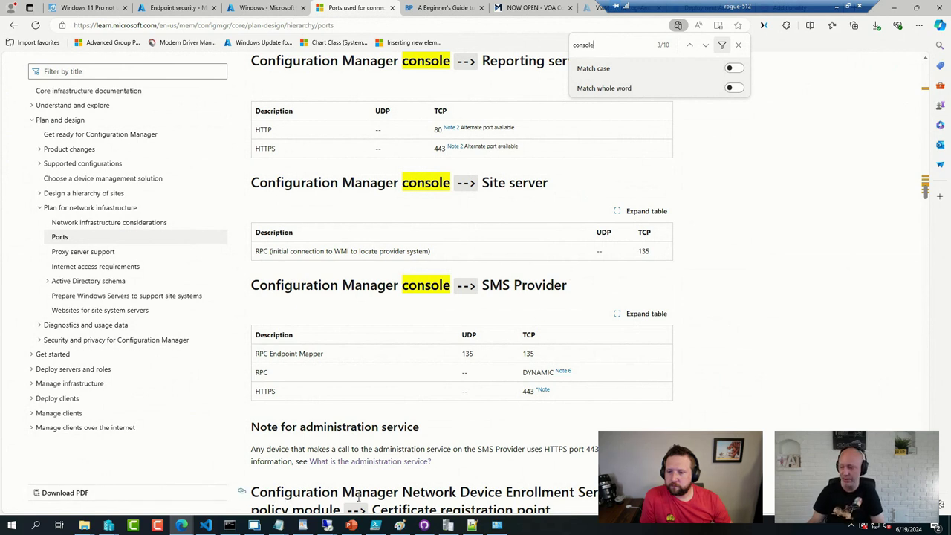
Switch to Remote Desktop Manager and open the session for the CM01 server under 2Pint Lab Servers
mouse_move(332, 526)
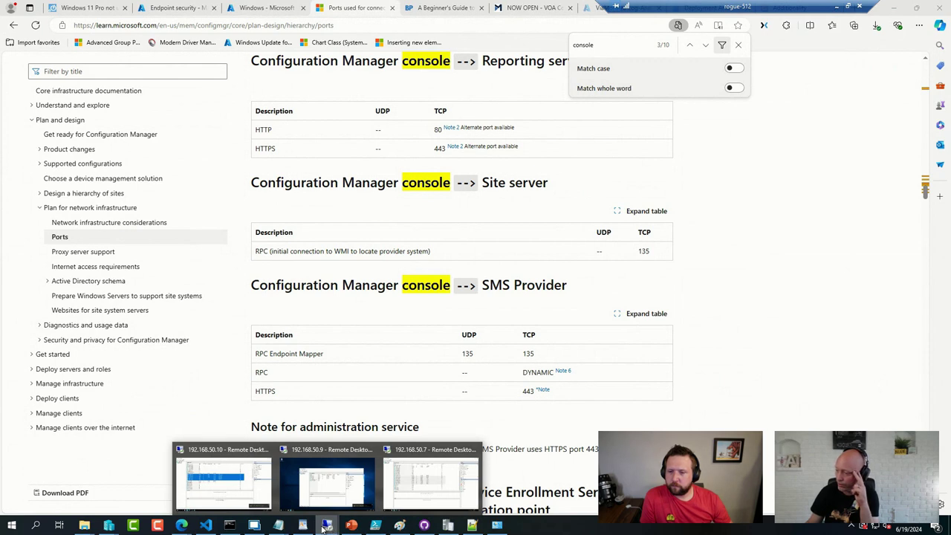
left_click(254, 525)
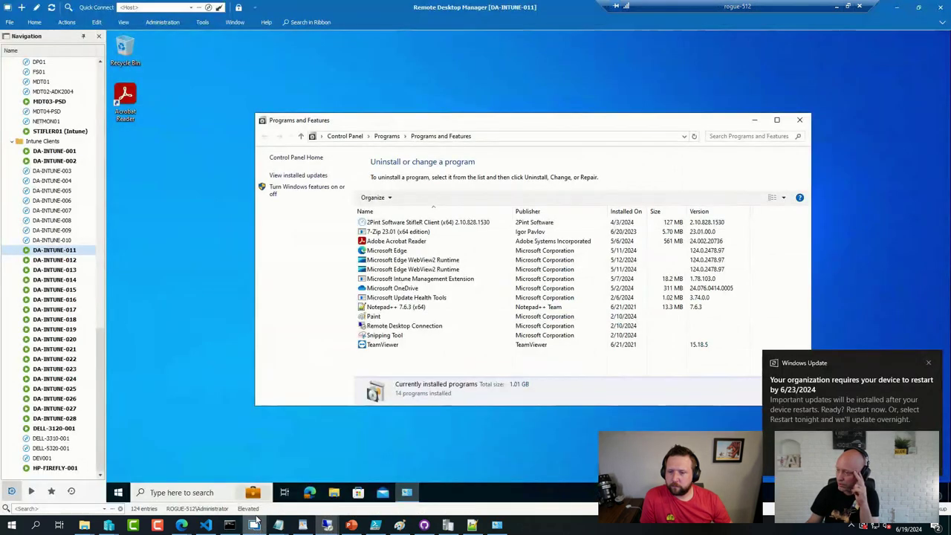
left_click_drag(101, 394, 111, 227)
double_click(40, 141)
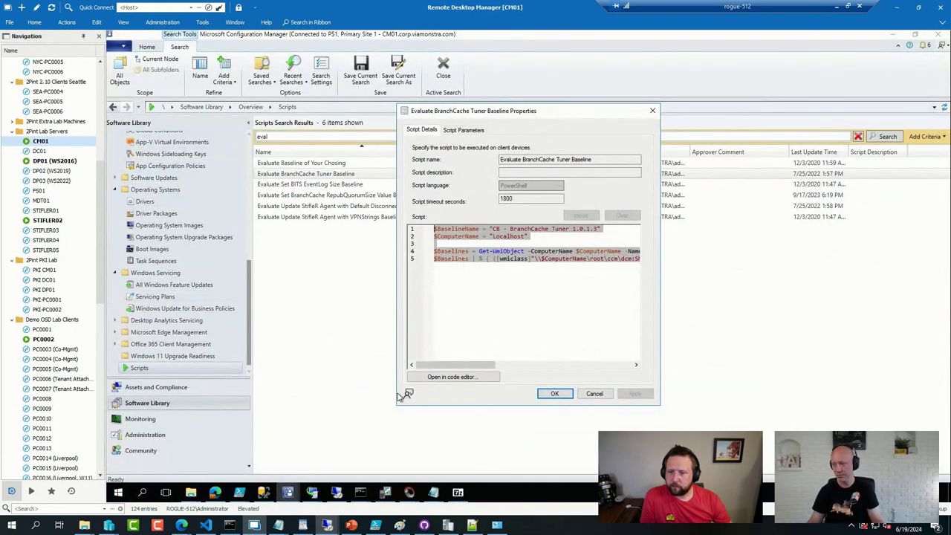
Dismiss the script properties dialog, open c:\ in File Explorer on CM01 and enlarge the window to show more log files
key("Escape")
key("super+r")
type("c:\\")
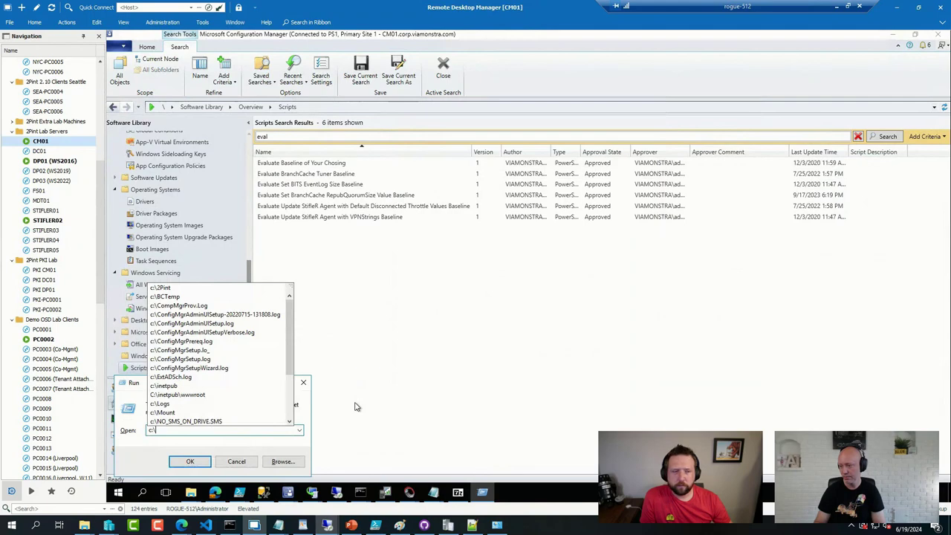
key("Return")
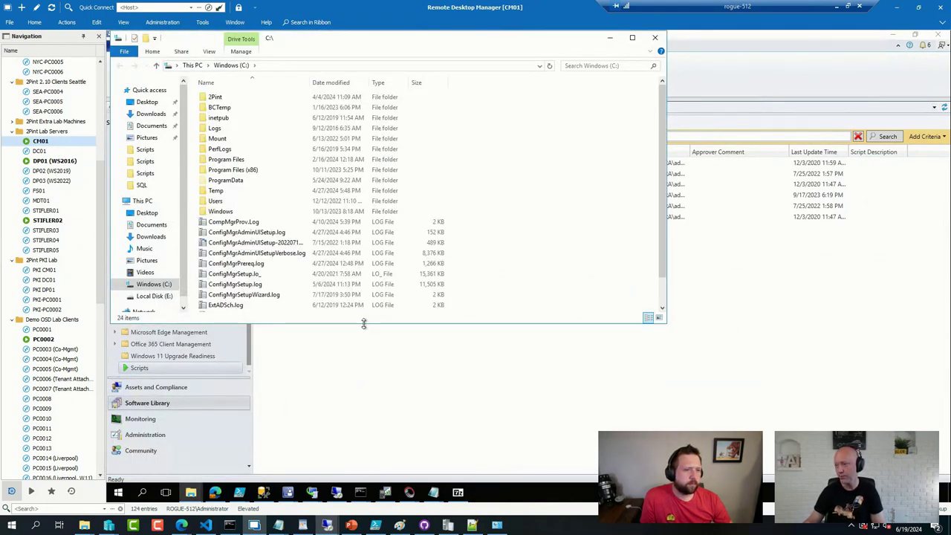
left_click_drag(363, 323, 364, 369)
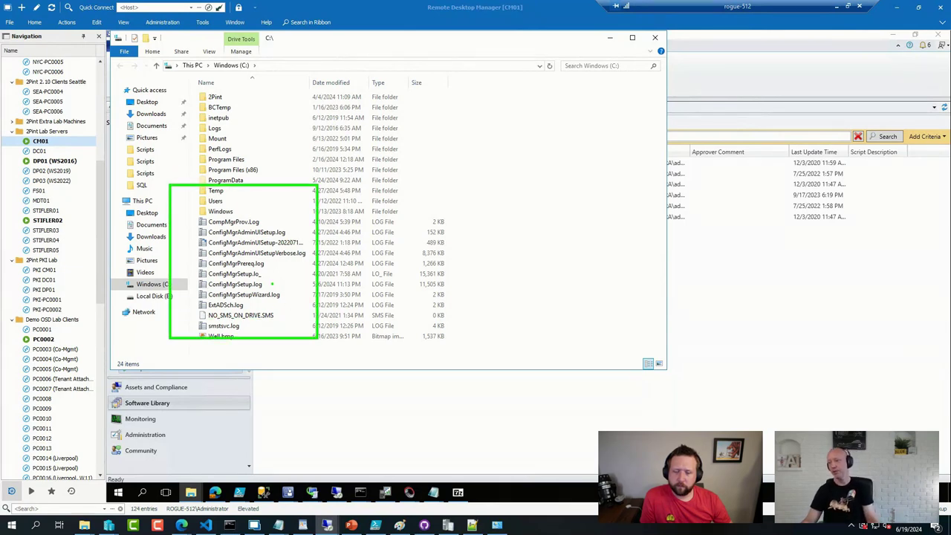
Draw an arrow on screen pointing to ConfigMgrSetup.log among the boxed log files and clear the annotations
left_click_drag(268, 281, 364, 273)
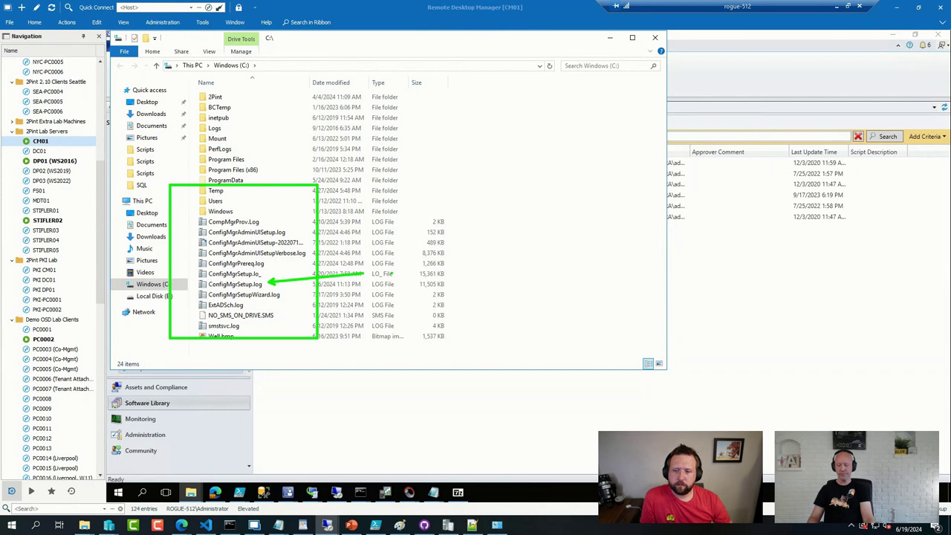
key("Escape")
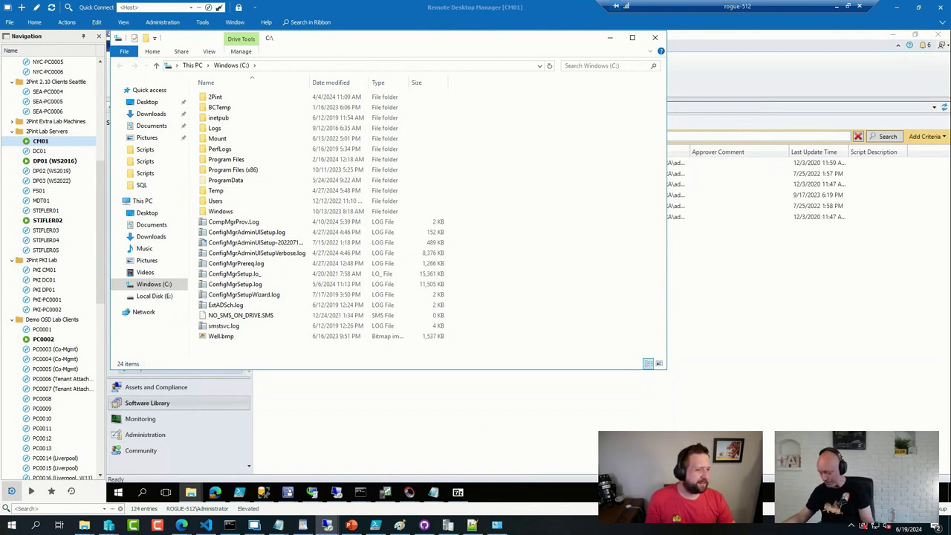
left_click(111, 404)
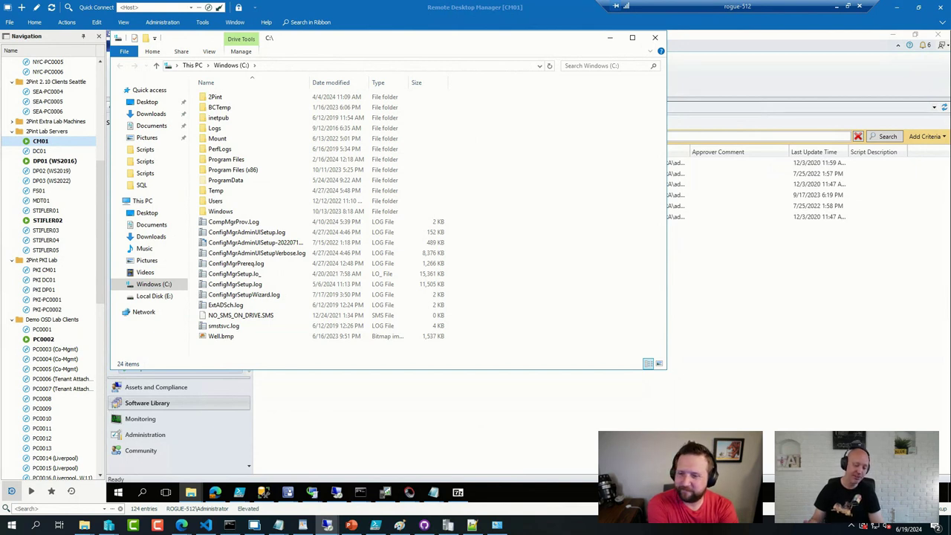